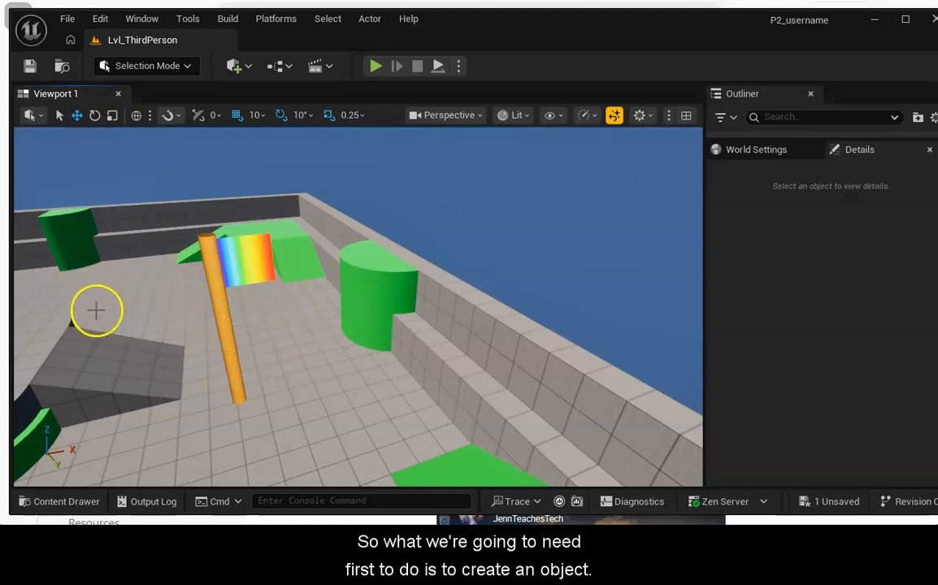
Create a new Actor blueprint class named BP_Bolt in the JennsStuff content folder
click(63, 507)
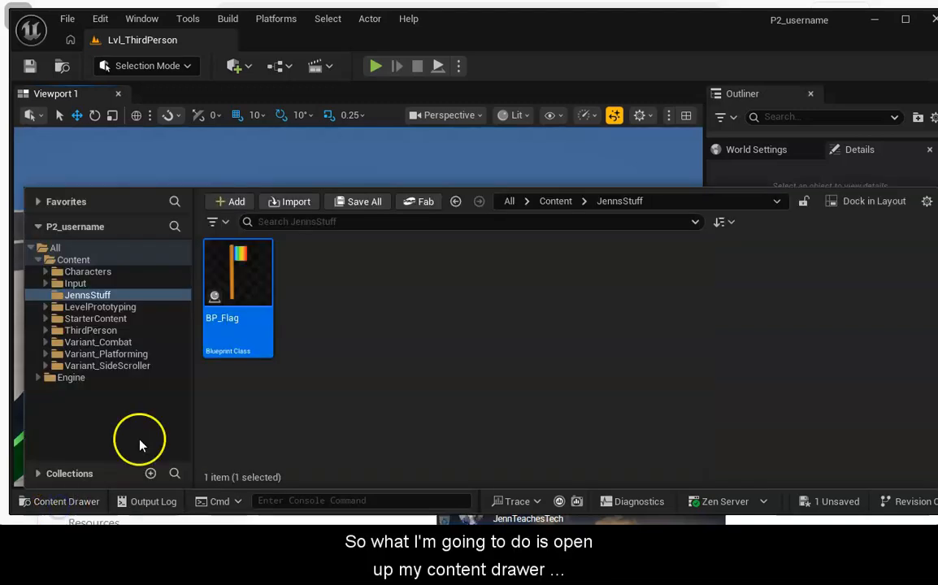
click(316, 339)
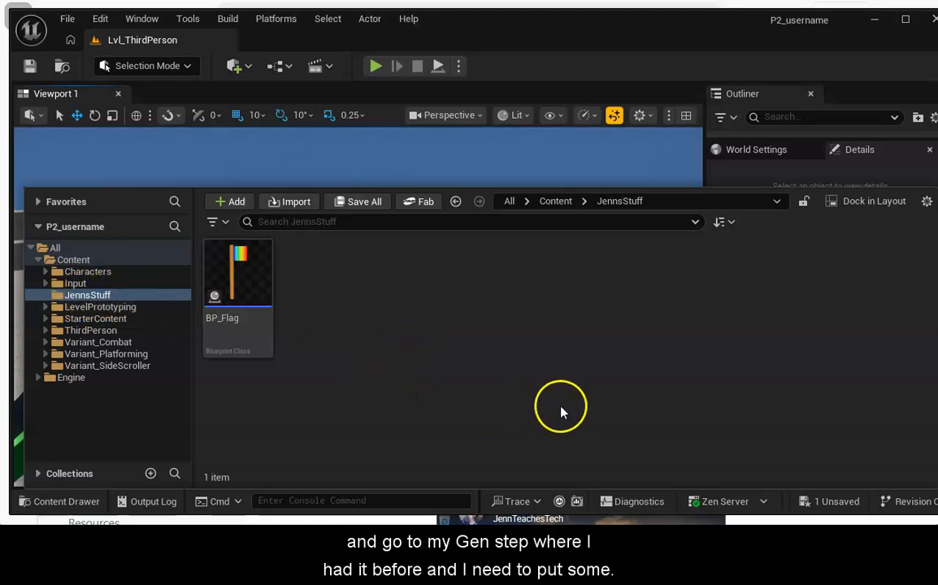
right_click(325, 285)
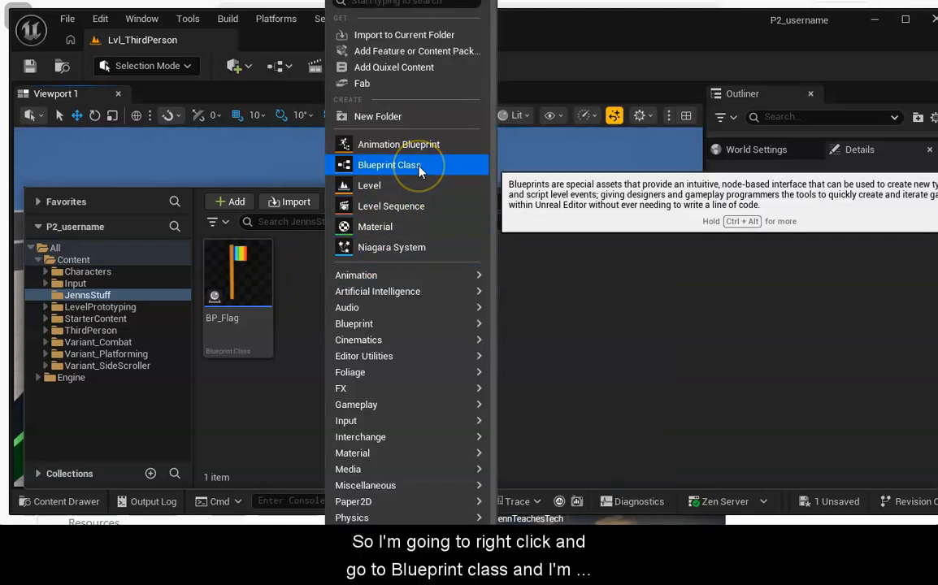
click(419, 166)
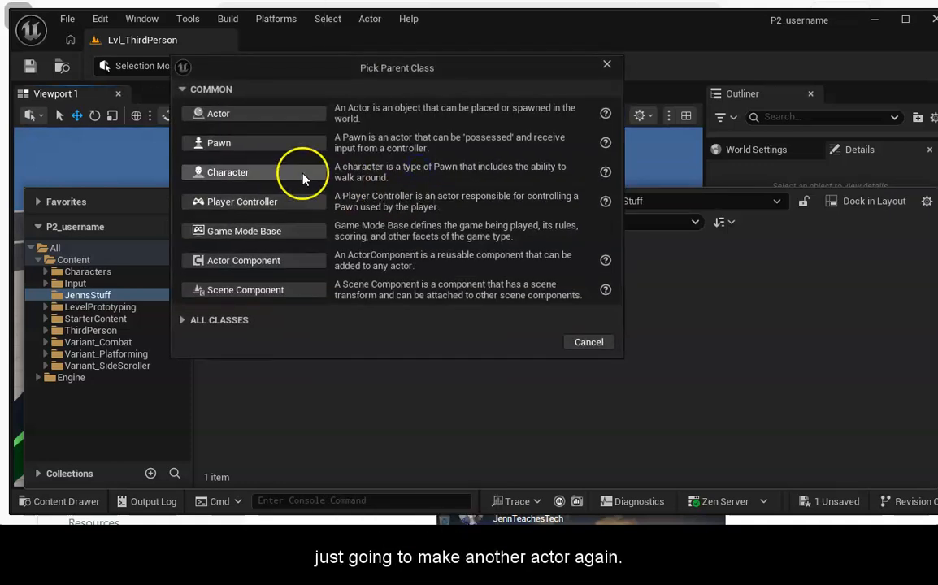
click(273, 120)
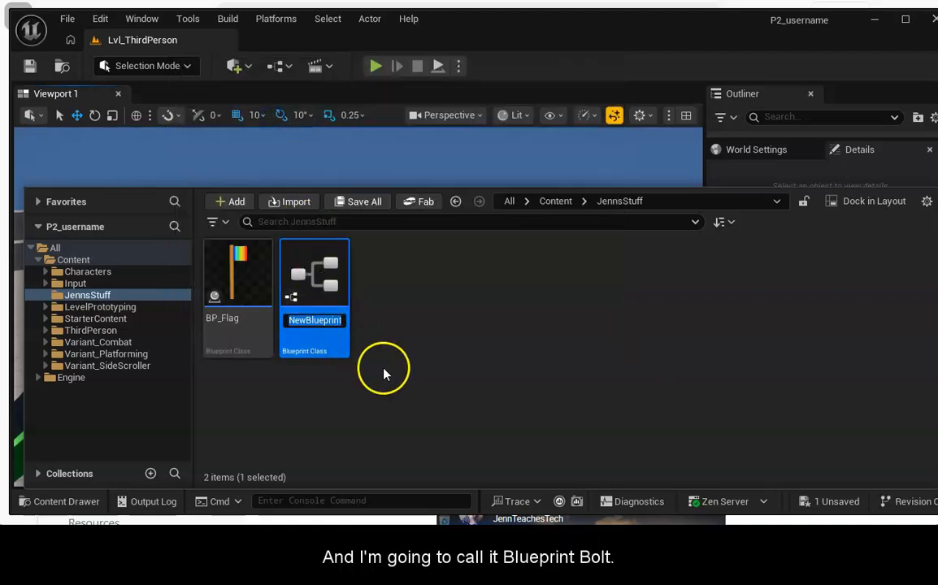
text(BP_)
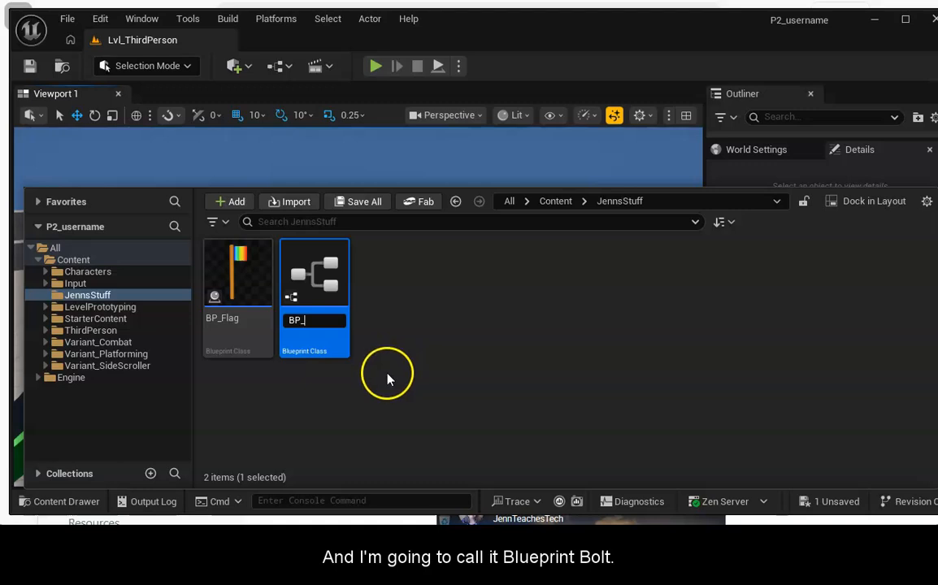
text(Bolt)
key(Return)
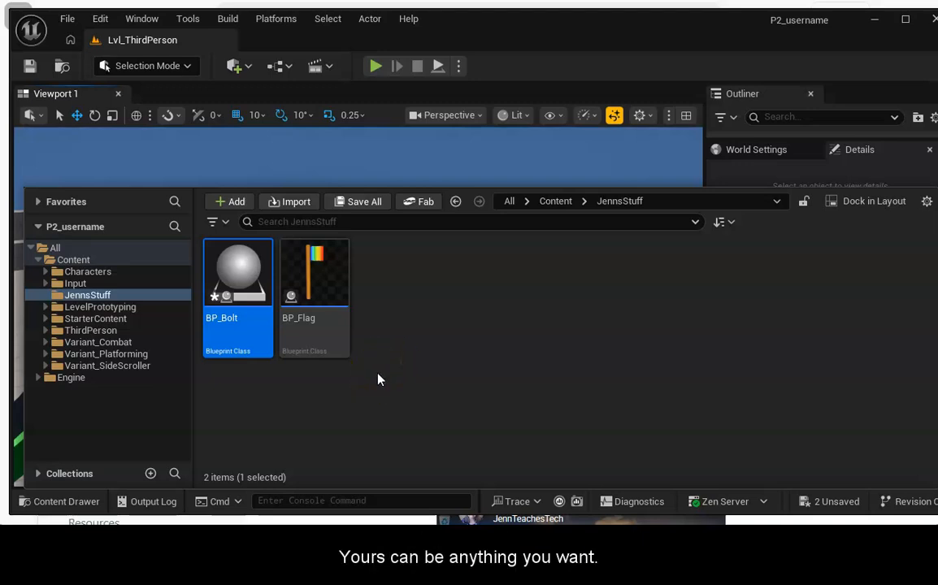
Open the BP_Bolt blueprint for editing and add a Plane component under its default scene root
click(255, 278)
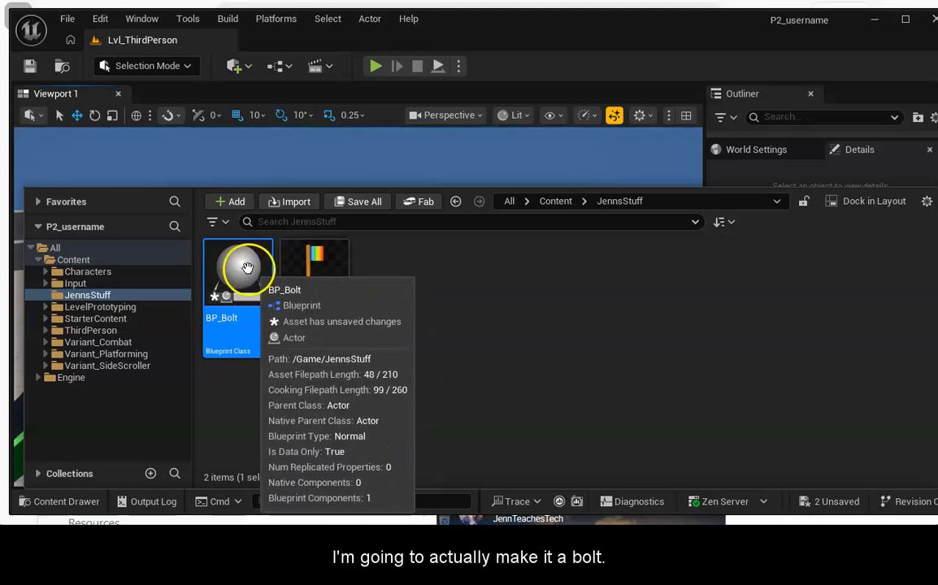
double_click(238, 275)
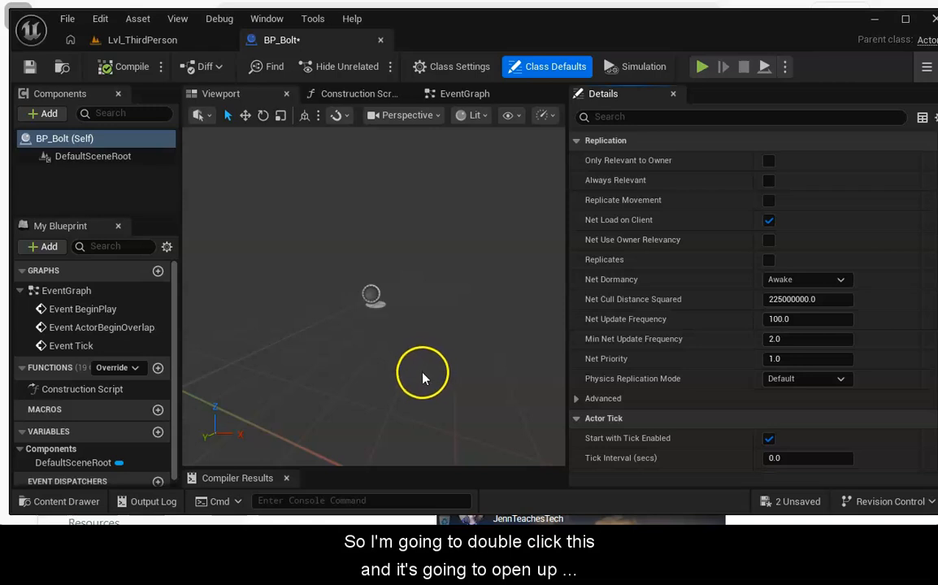
click(42, 114)
text(plane)
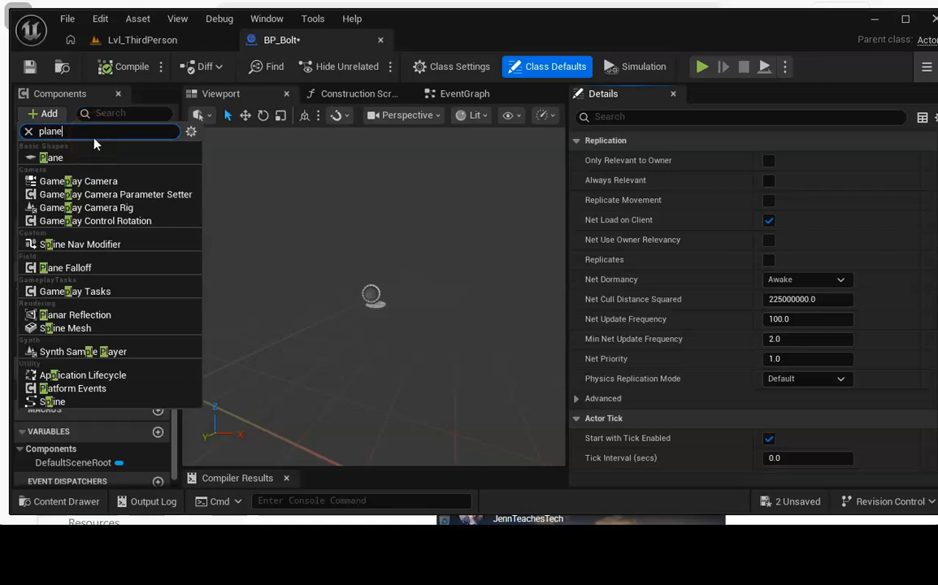
click(51, 157)
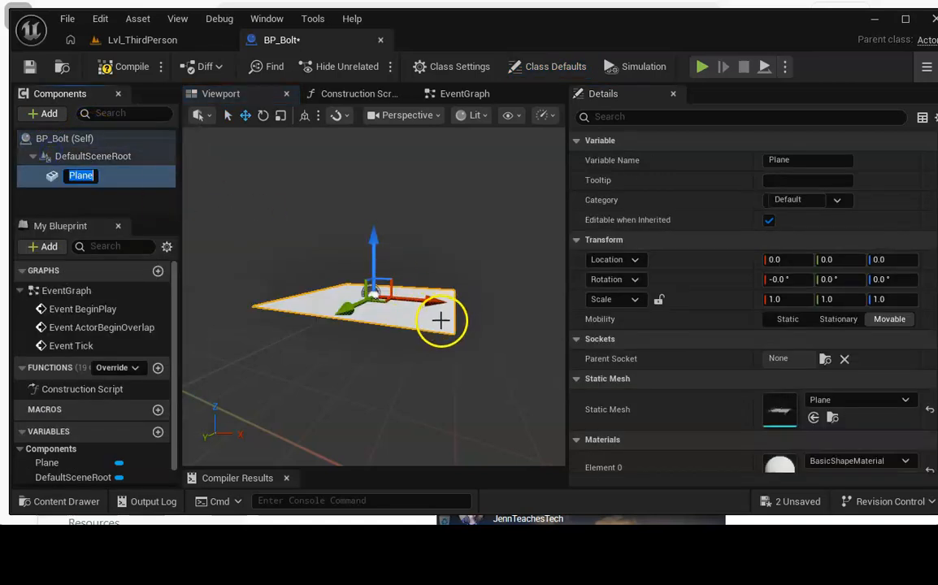
text(re)
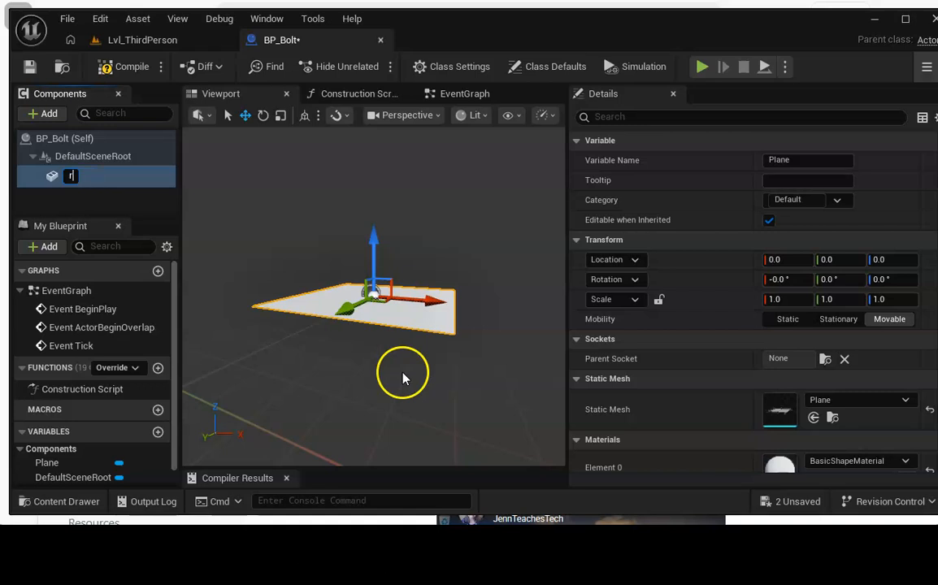
click(403, 374)
Rotate the plane component about 90° around the X axis so it stands upright at its default location
key(r)
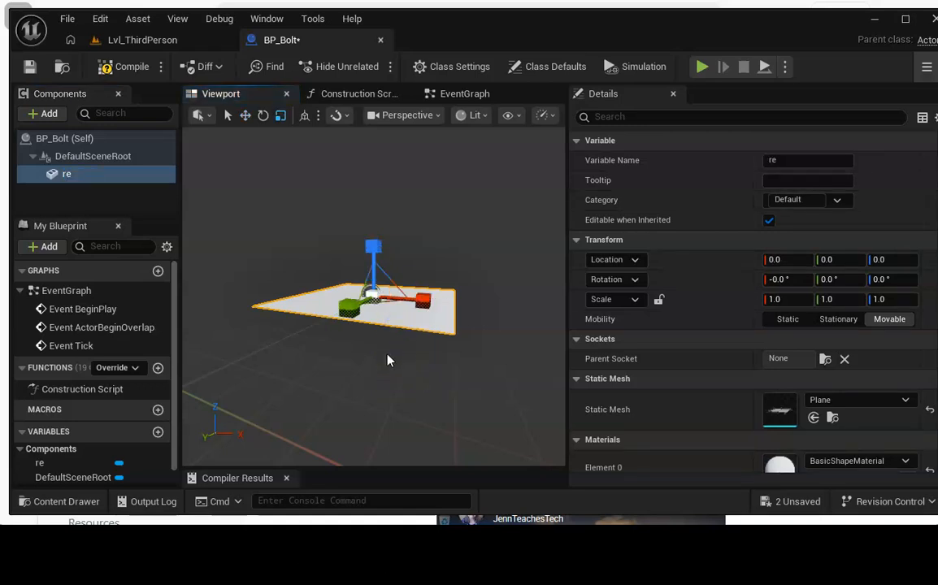
key(e)
drag(388, 235, 297, 401)
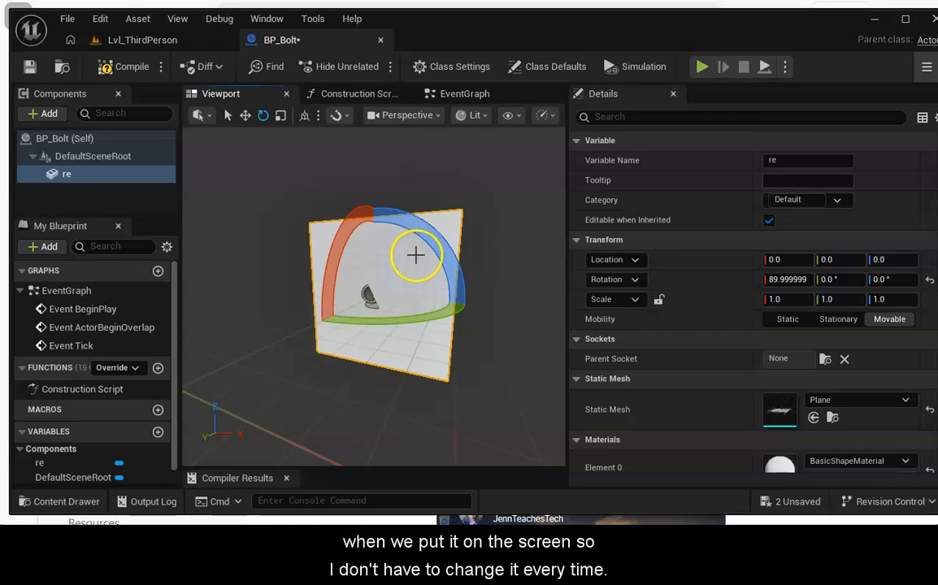
mouse_move(352, 323)
mouse_down()
mouse_move(410, 328)
mouse_move(355, 328)
mouse_up()
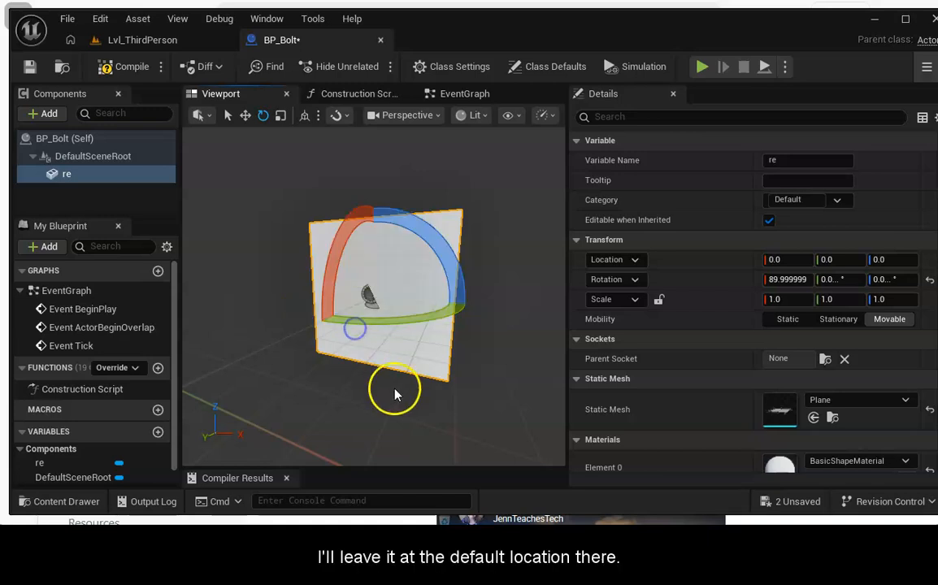
click(446, 412)
right_drag(447, 412, 533, 419)
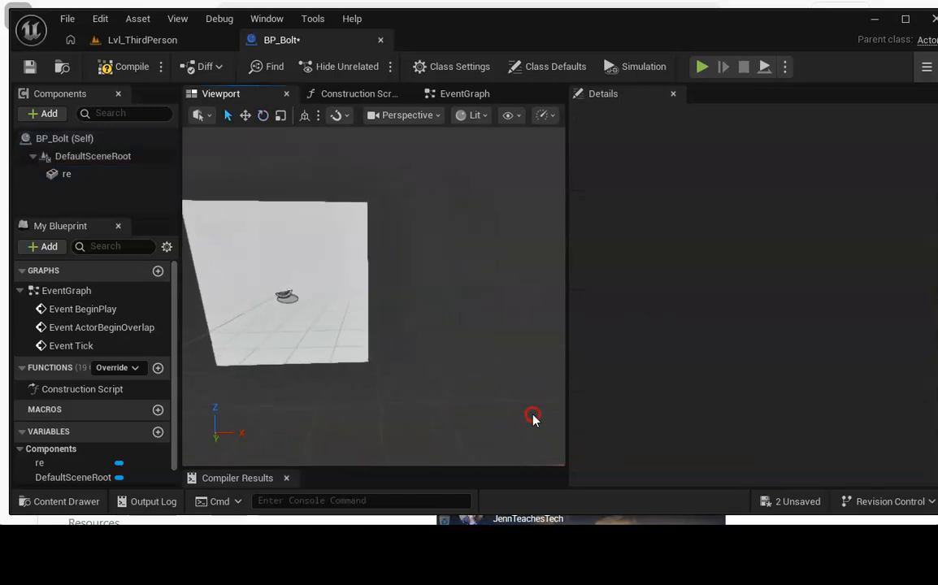
right_drag(387, 394, 349, 387)
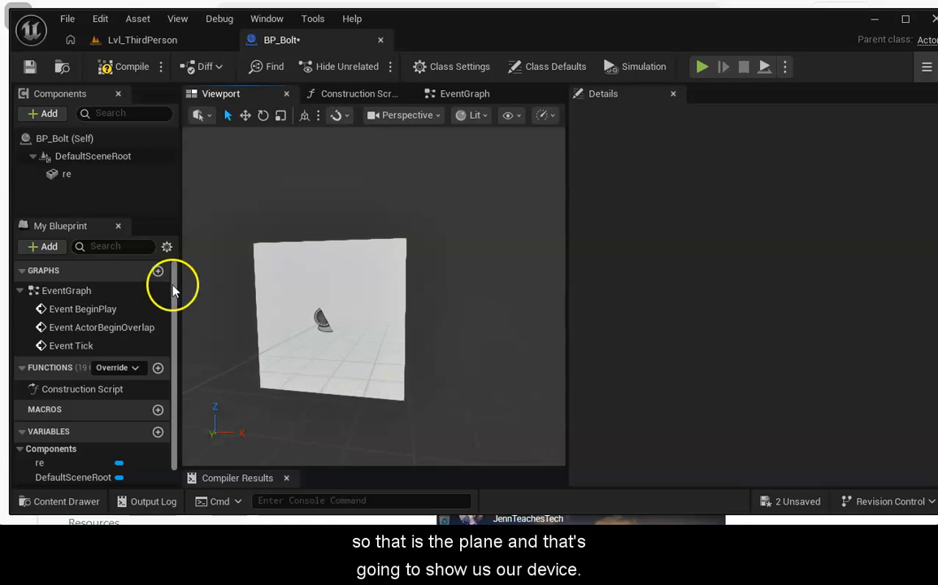
Rename the plane component of BP_Bolt to "plane"
click(65, 174)
right_click(67, 175)
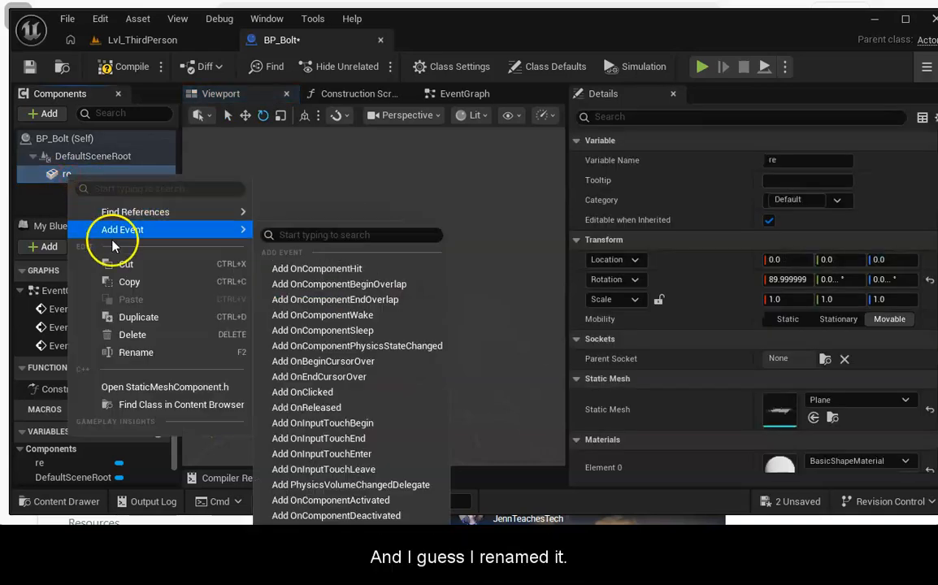
click(136, 352)
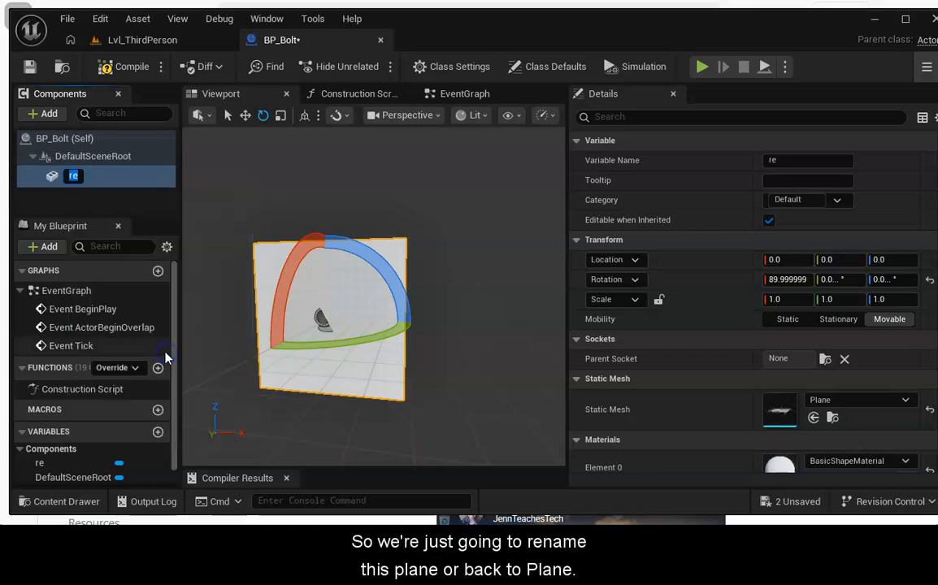
text(plan)
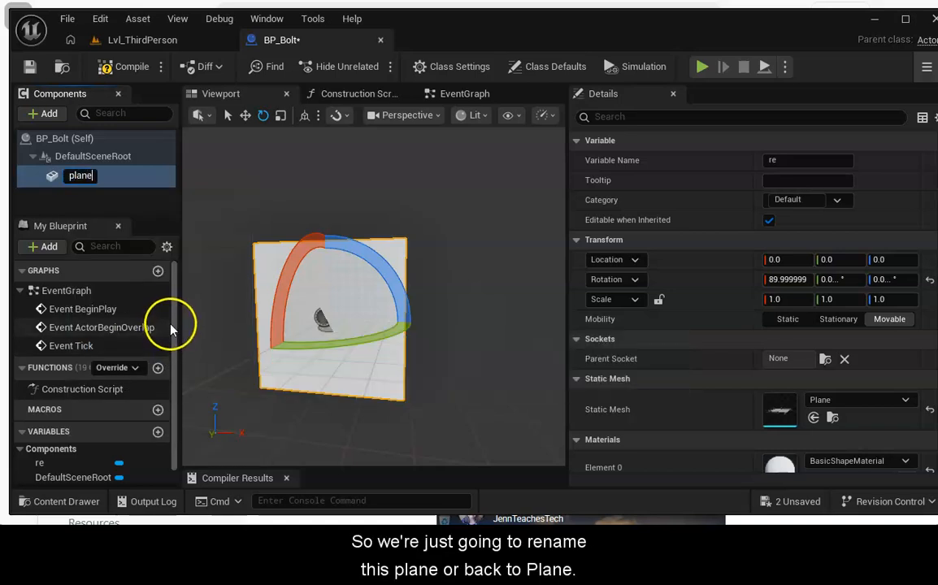
key(Return)
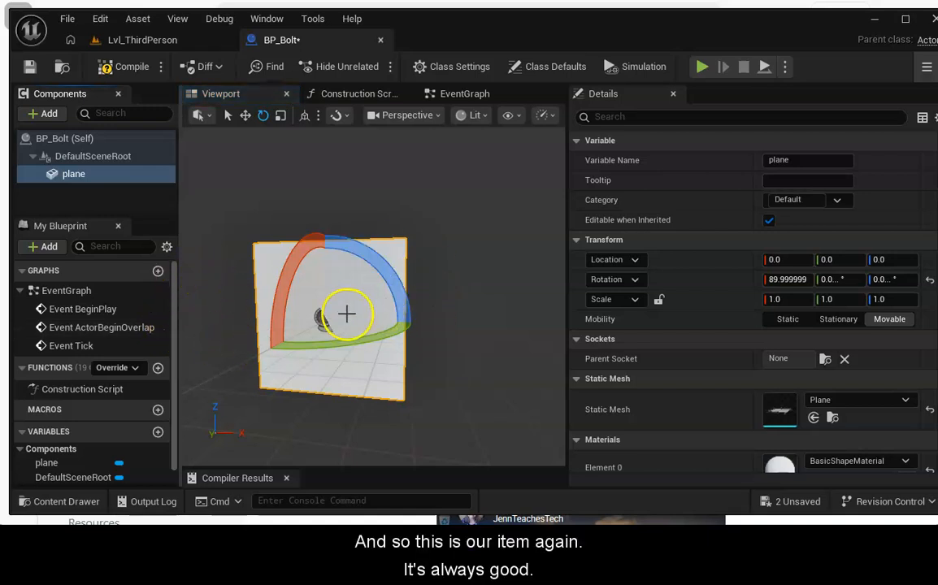
Compile the BP_Bolt blueprint and save all unsaved project assets
click(130, 67)
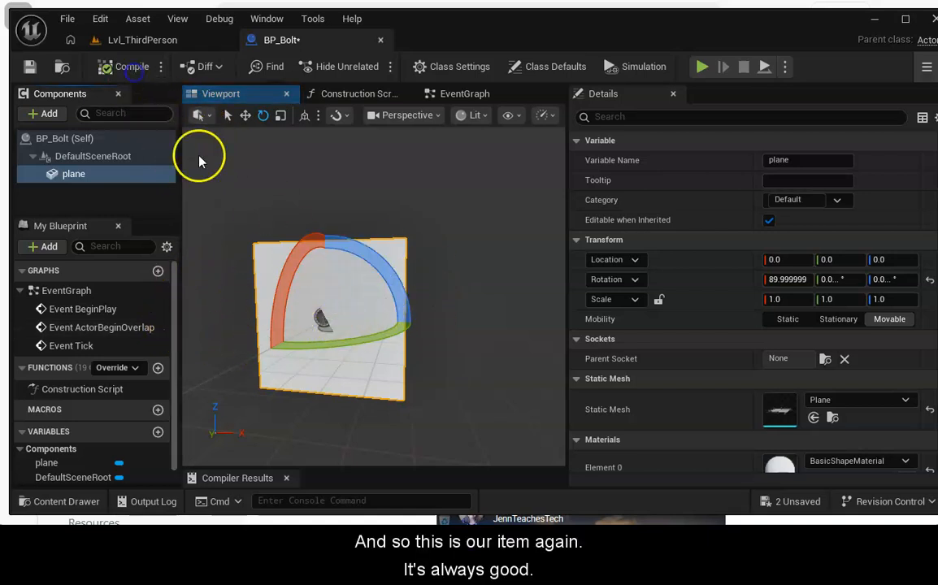
click(781, 503)
click(498, 391)
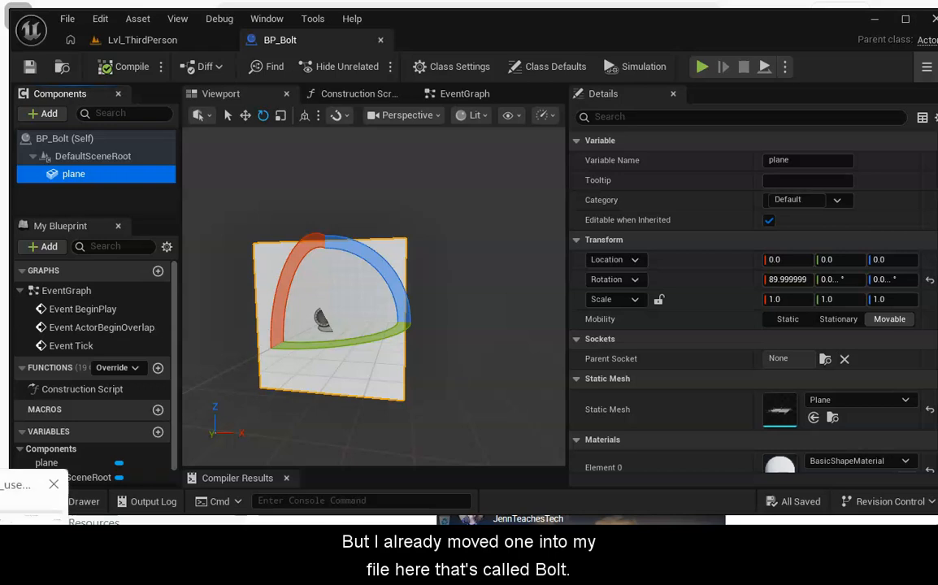
Import the image bolt.png from the project folder in File Explorer into the JennsStuff content folder in Unreal Editor
click(30, 497)
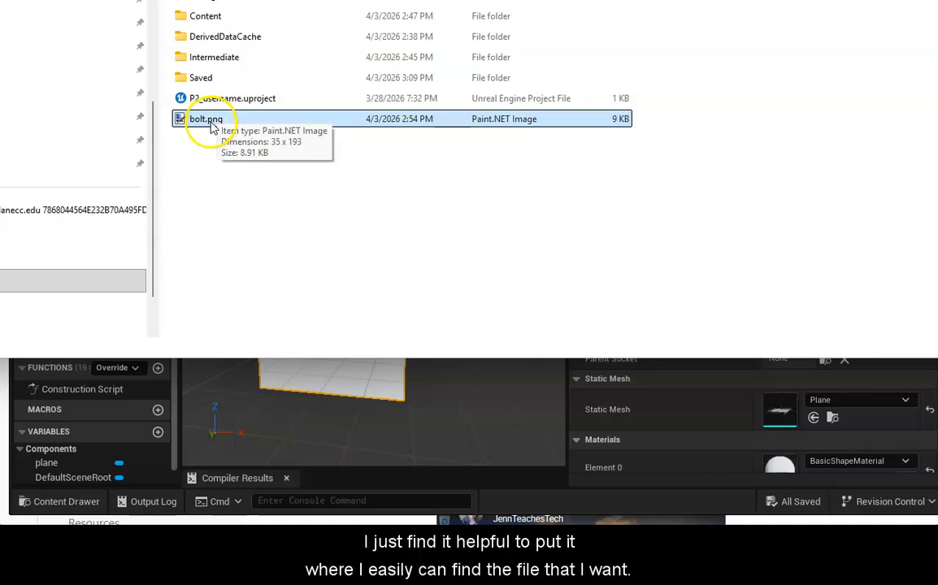
double_click(208, 122)
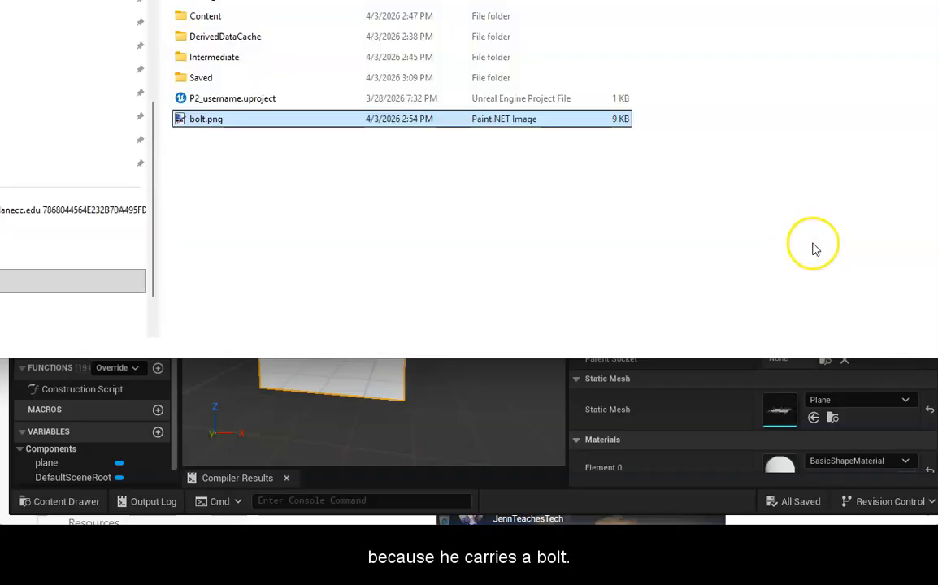
drag(195, 121, 268, 386)
drag(293, 490, 367, 225)
click(120, 500)
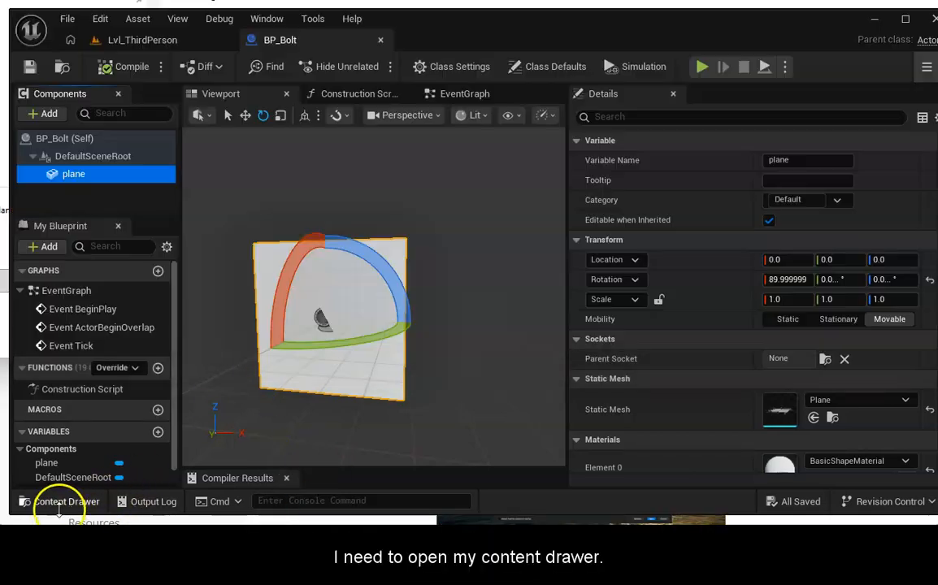
click(46, 501)
key(alt+Tab)
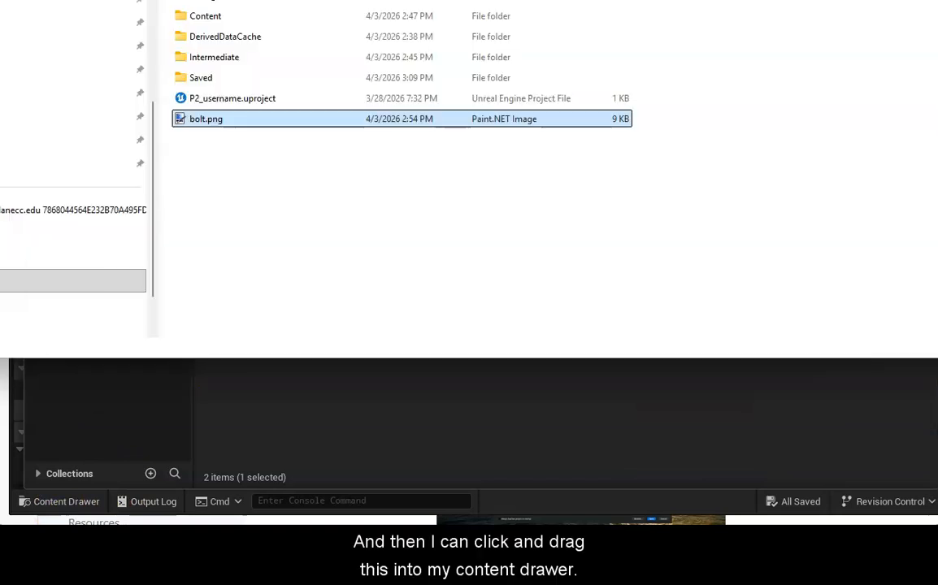
drag(210, 120, 392, 437)
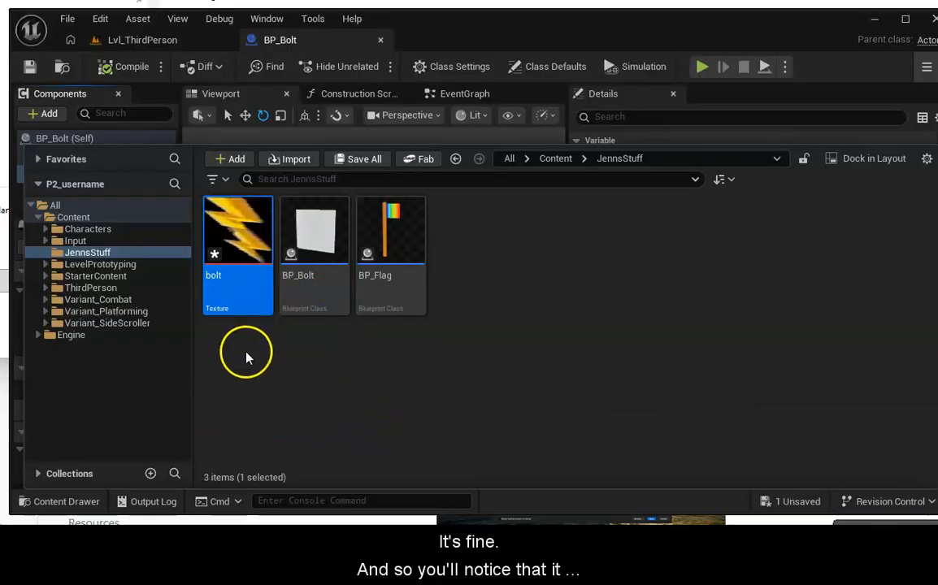
mouse_move(226, 312)
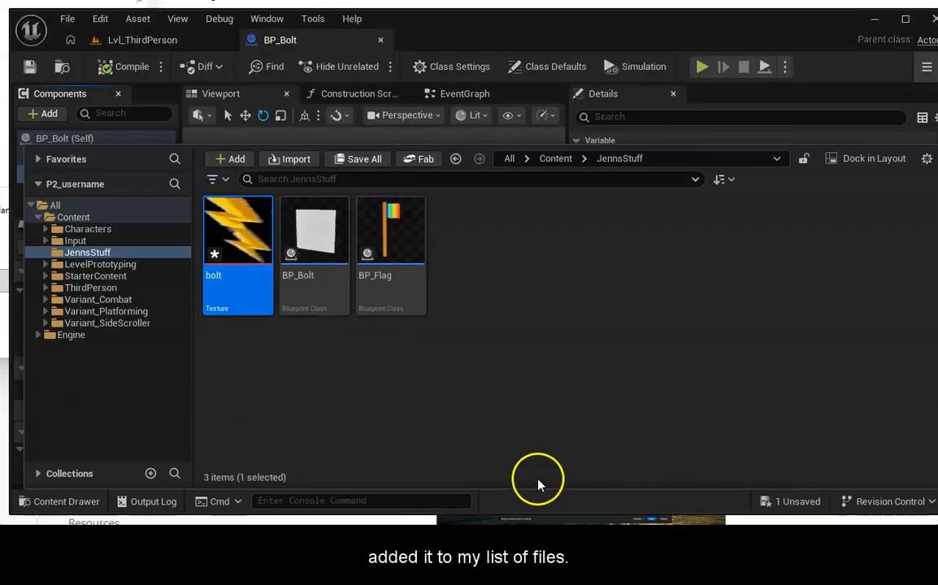
Switch to File Explorer, examine the asset files in the project's Content > JennsStuff folder, and return to Unreal Editor
click(937, 297)
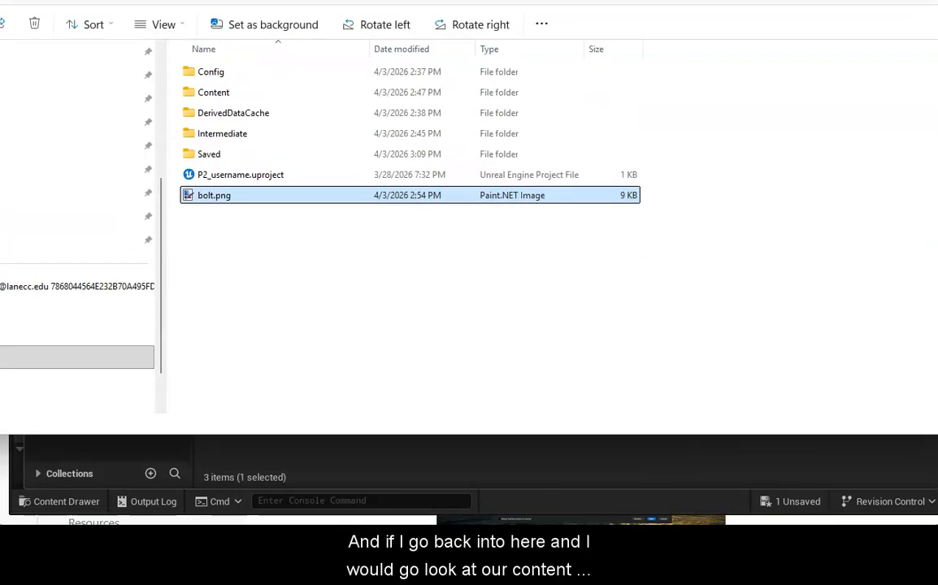
double_click(234, 95)
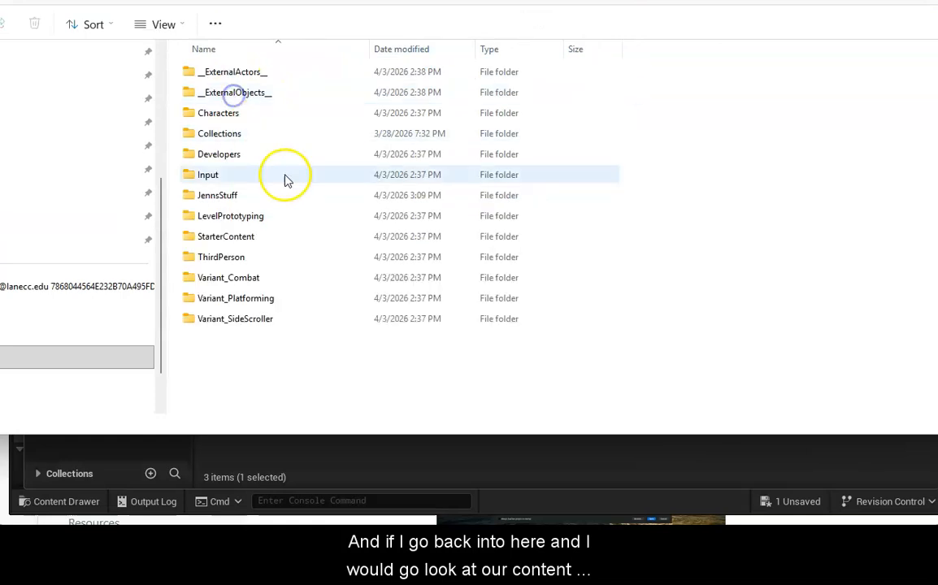
double_click(247, 197)
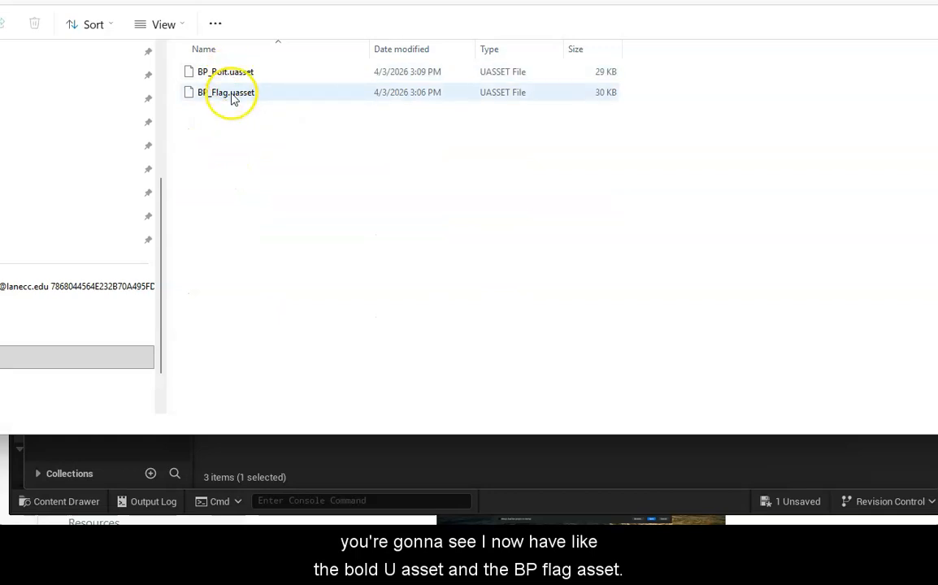
click(237, 101)
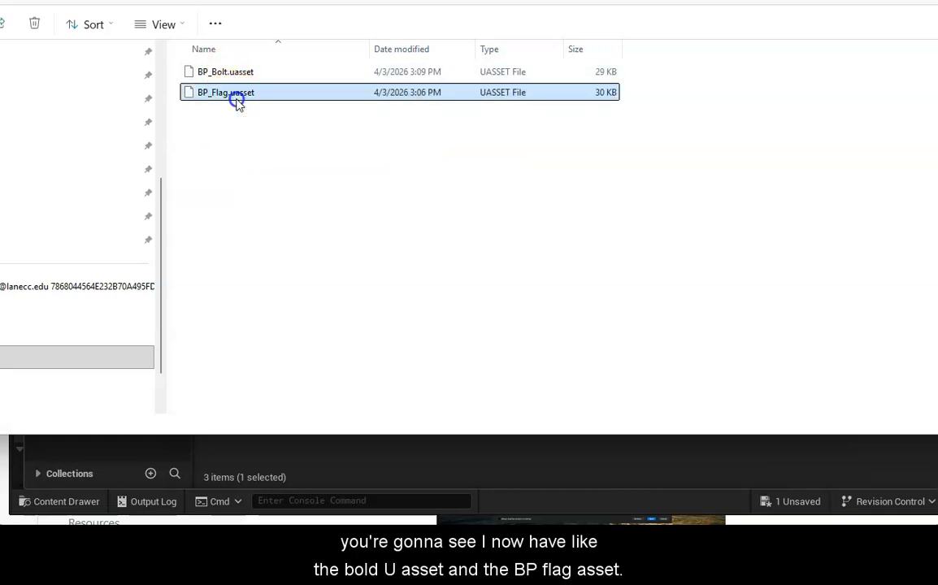
click(403, 443)
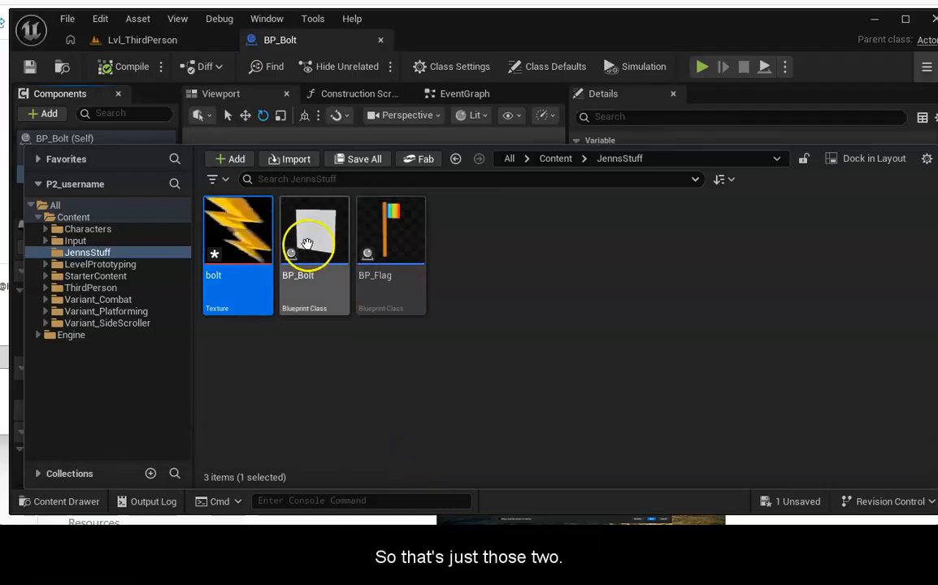
mouse_move(229, 244)
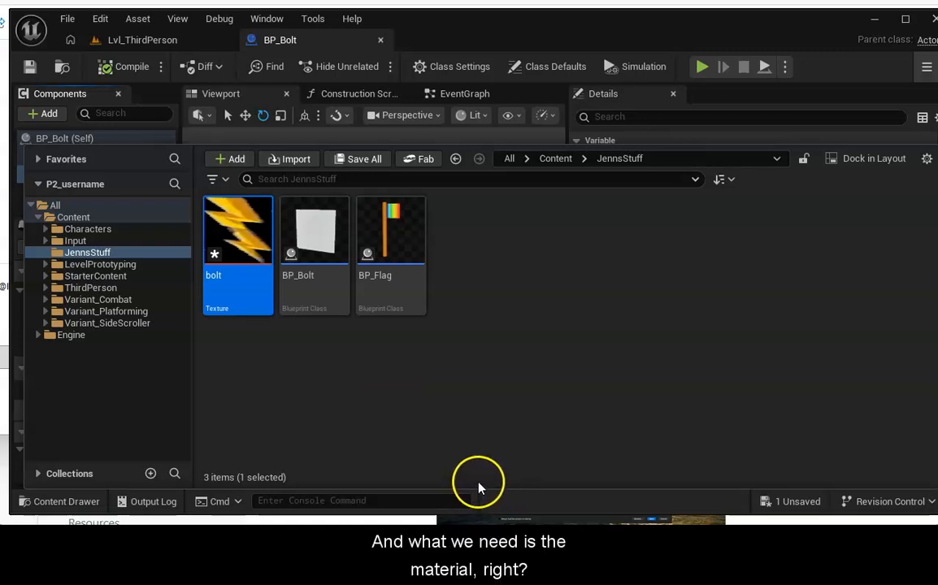
Create a material named bolt_Mat from the bolt texture in the JennsStuff folder
right_click(231, 235)
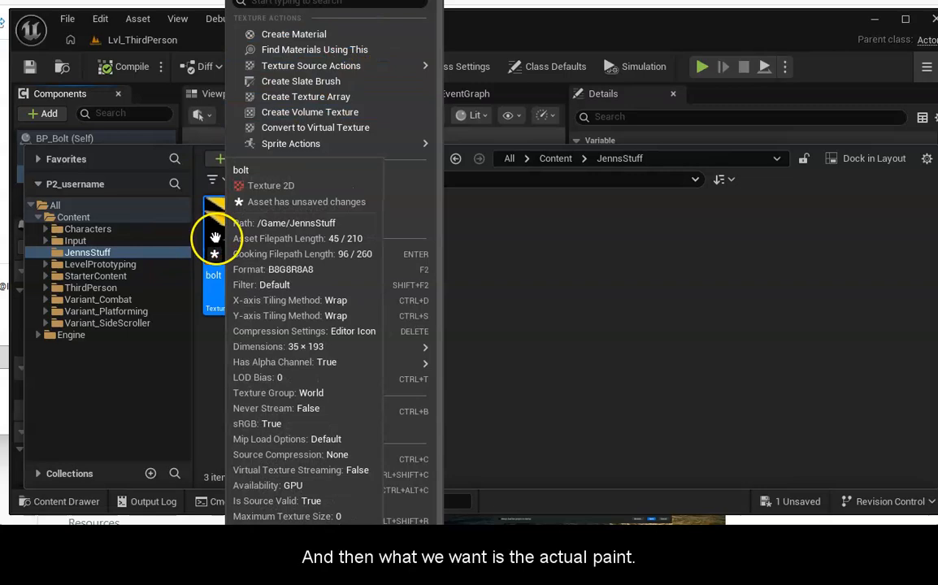
click(346, 36)
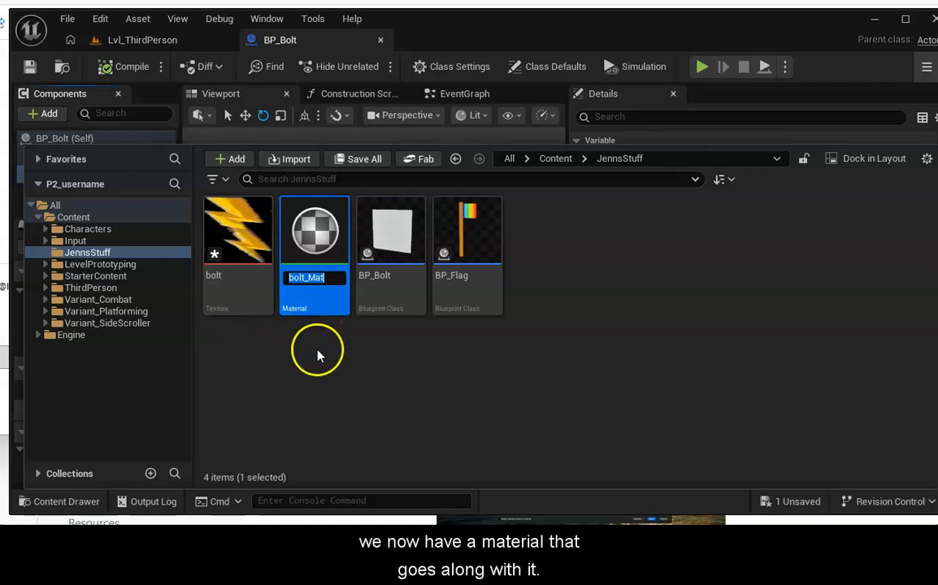
click(315, 299)
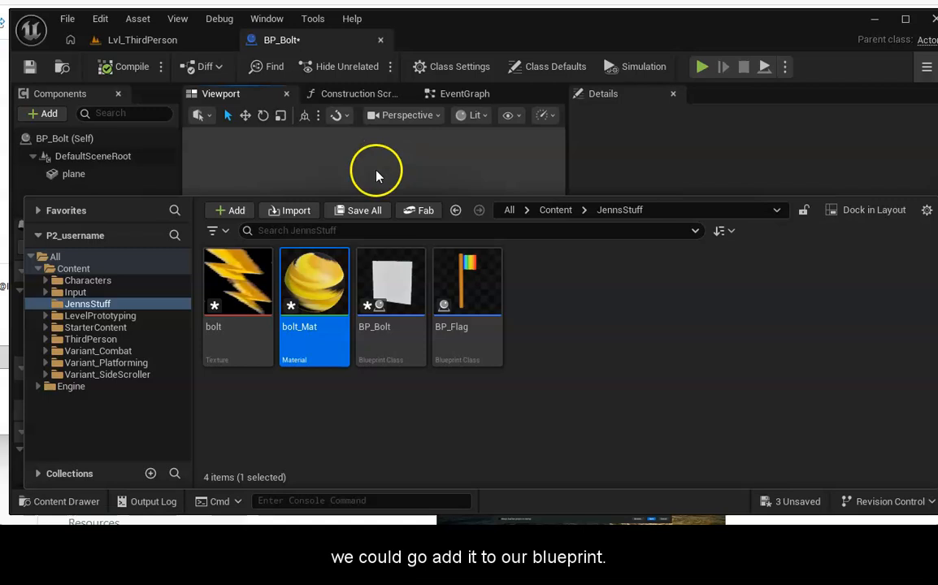
Assign the bolt_Mat material to Element 0 of the plane component in BP_Bolt
click(317, 142)
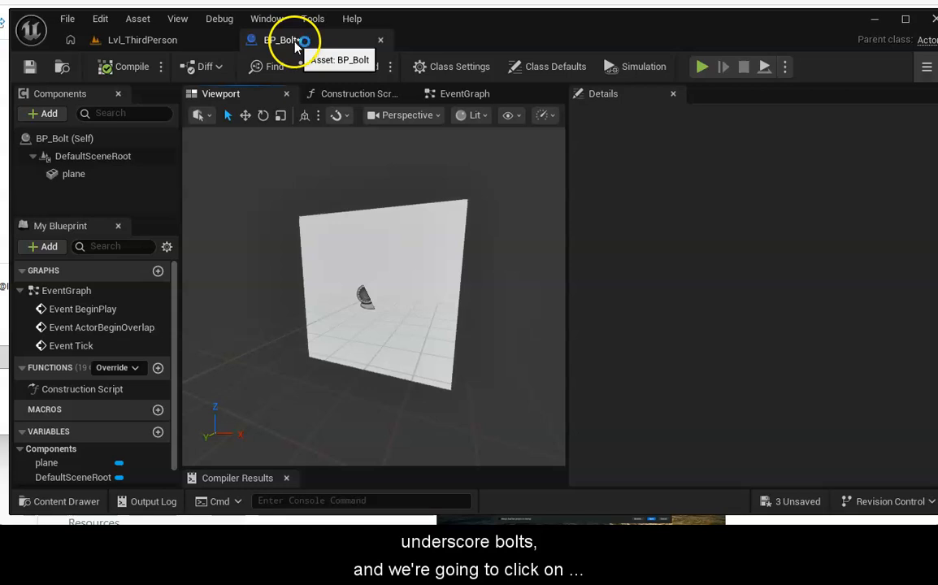
click(427, 276)
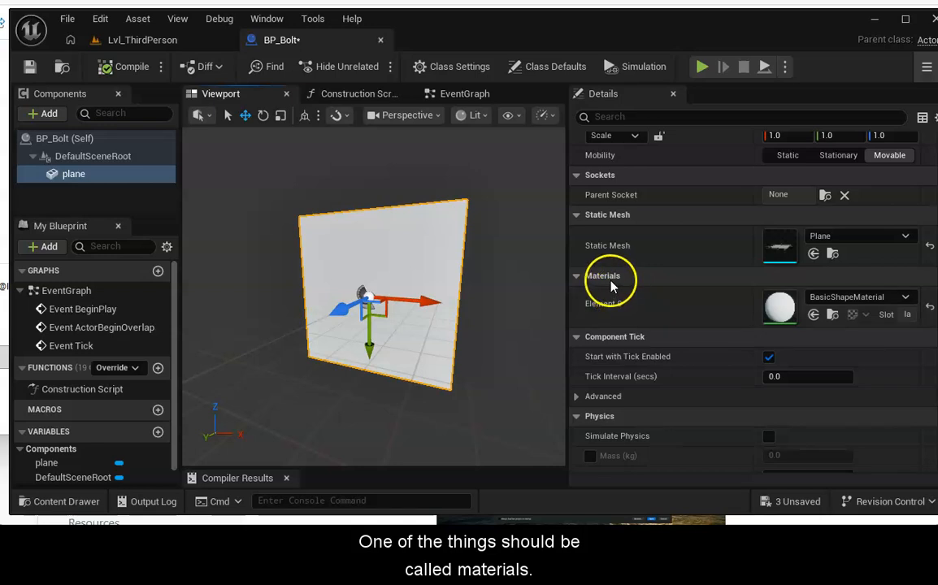
click(884, 301)
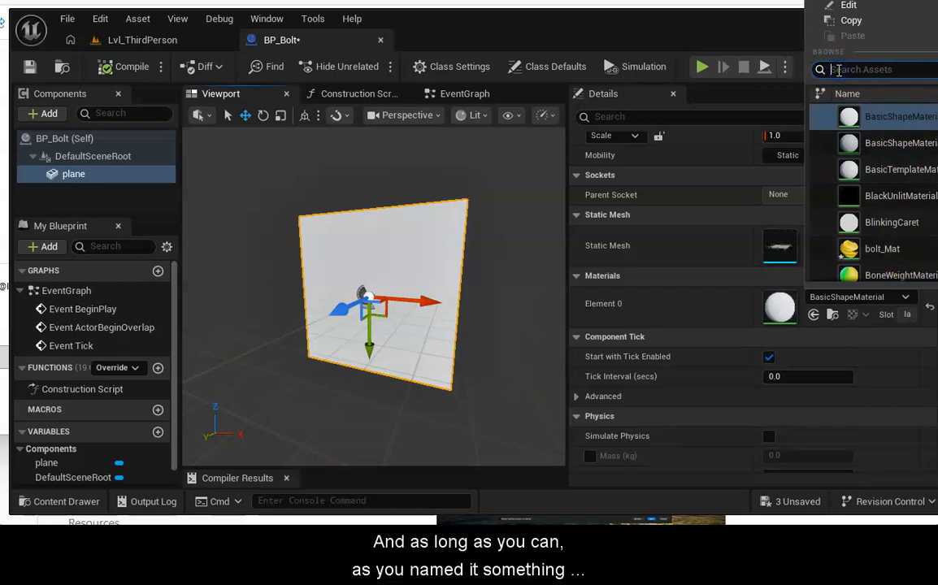
text(bolt)
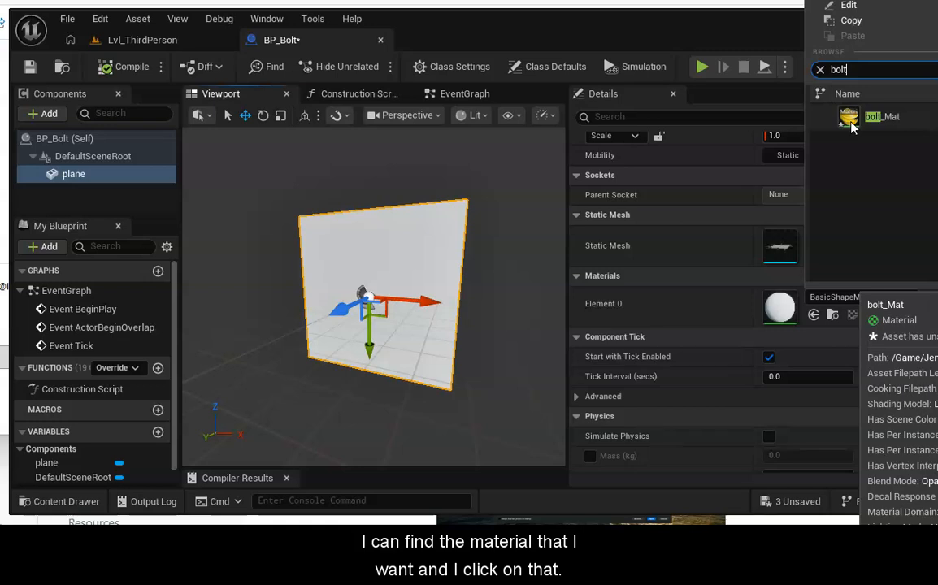
click(849, 120)
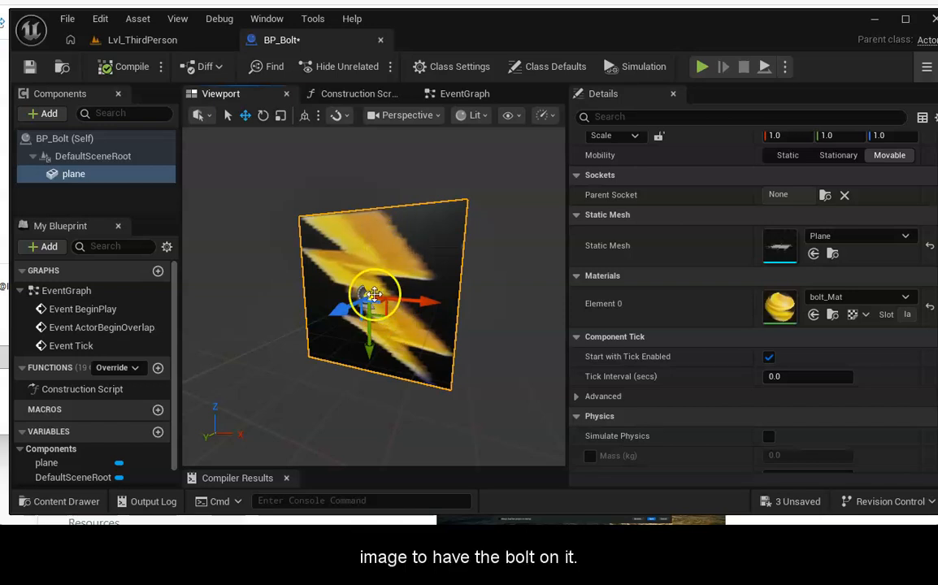
Save all assets and compile the BP_Bolt blueprint, closing its editor to return to the Lvl_ThirdPerson level
click(68, 21)
click(77, 130)
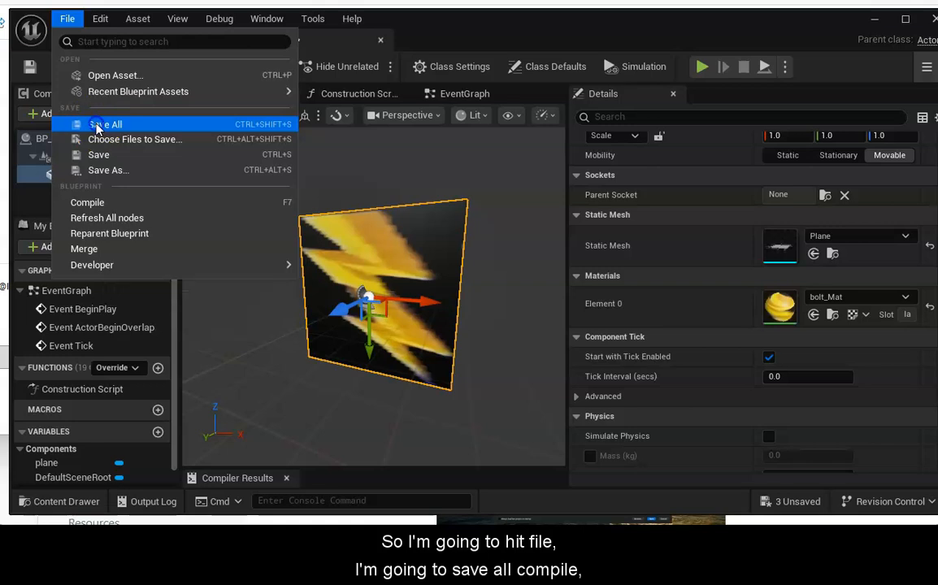
click(123, 67)
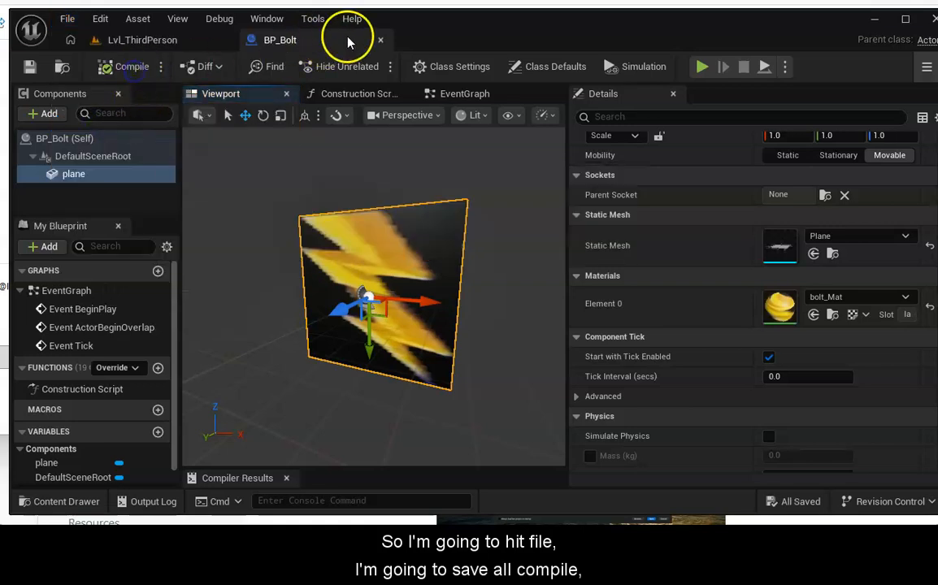
click(380, 40)
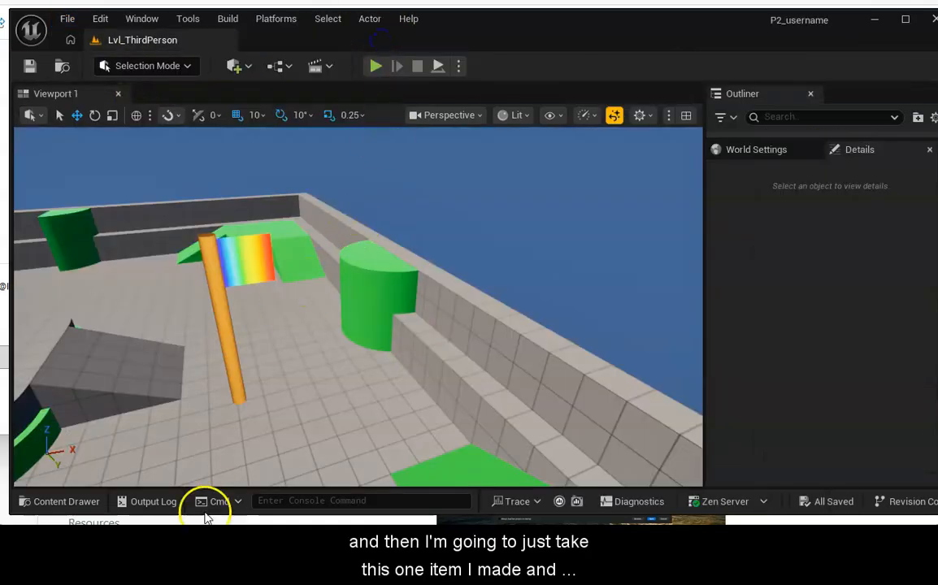
Place the BP_Bolt blueprint from the JennsStuff folder on the level floor between the flag and the green cylinder, at about 1450, -180, 100
click(63, 501)
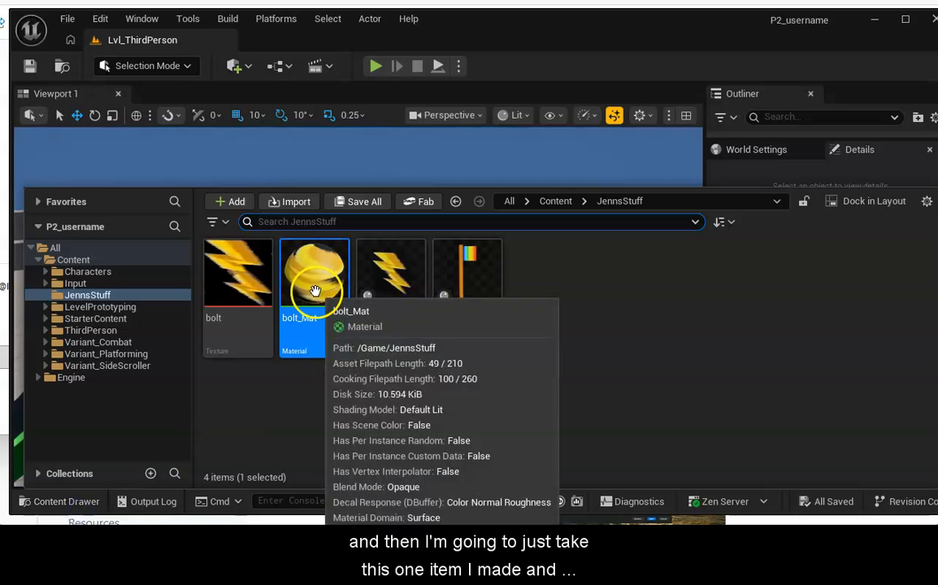
click(406, 321)
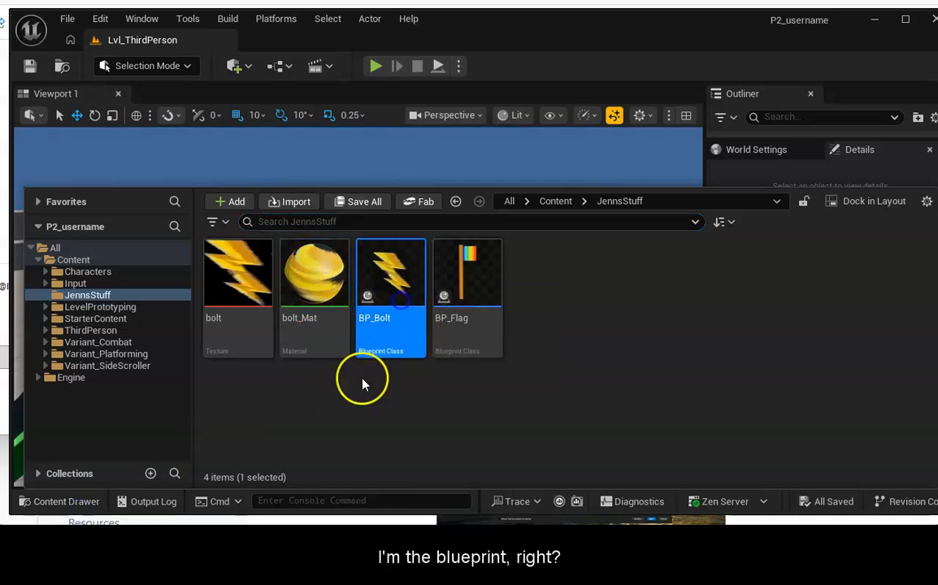
mouse_move(217, 340)
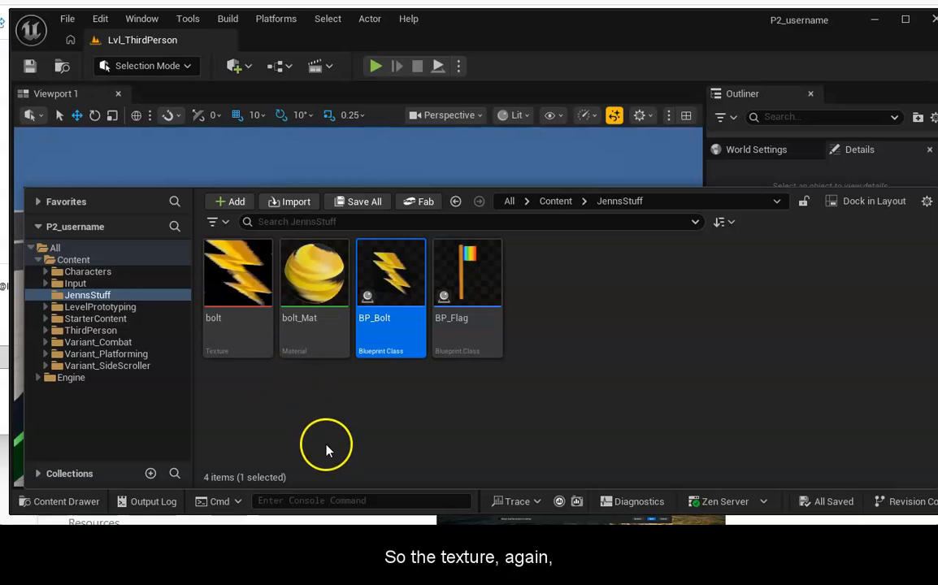
click(312, 333)
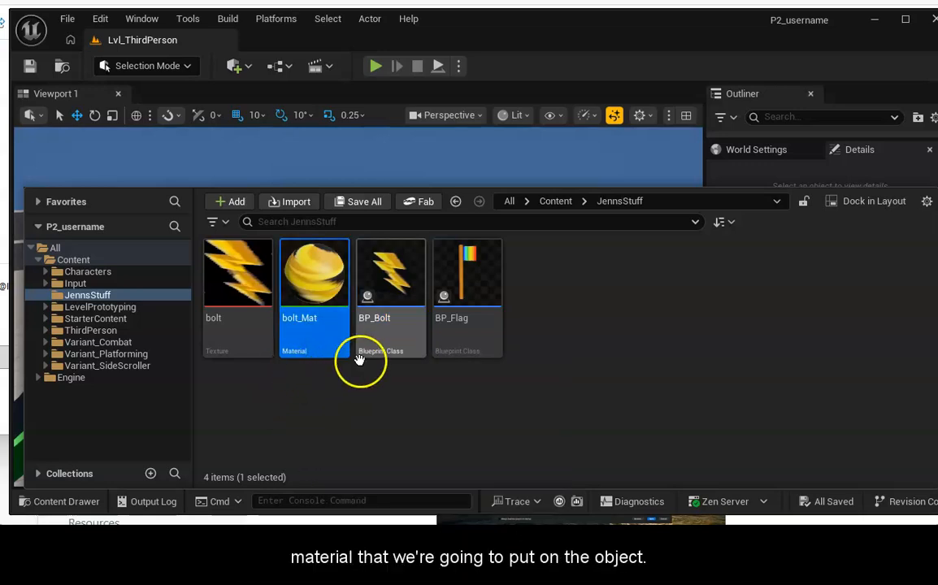
mouse_move(362, 356)
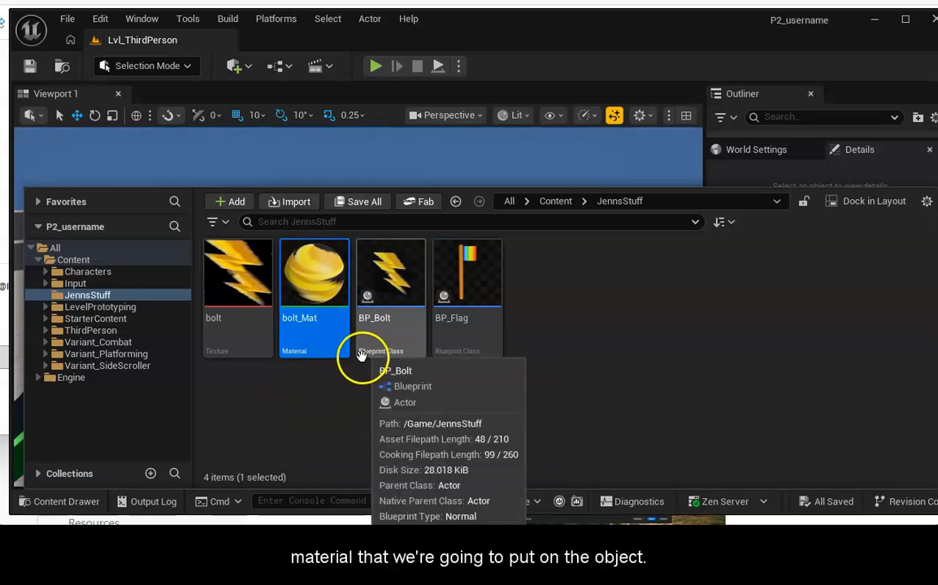
click(401, 341)
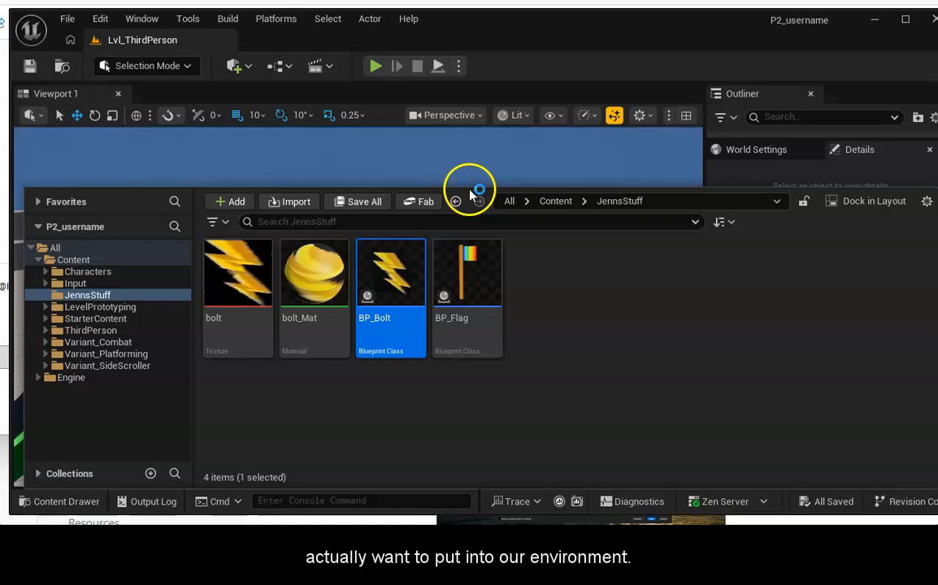
drag(469, 185, 469, 355)
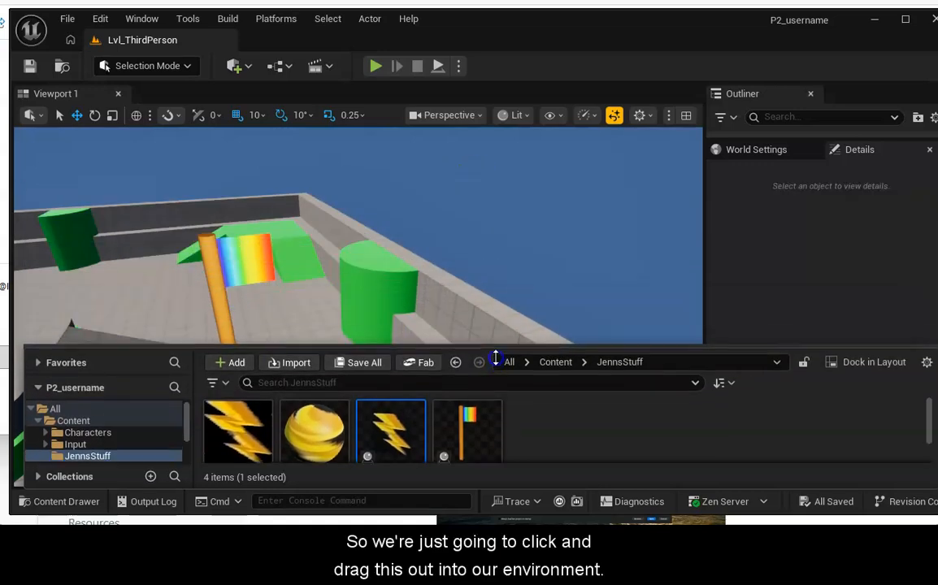
drag(402, 443, 294, 245)
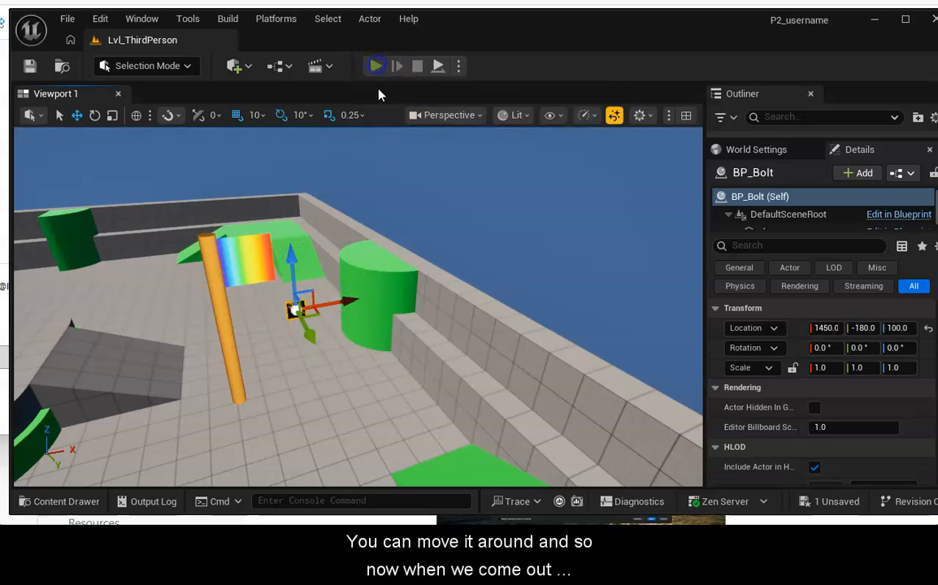
Play-test the level, walking the character up to the placed bolt to view it from several sides, and stop the session
click(375, 66)
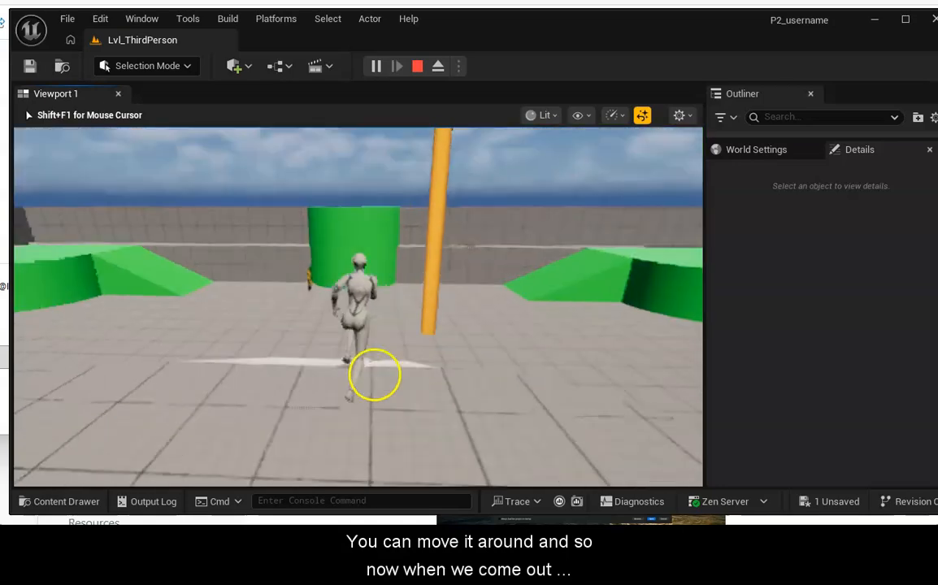
key(w)
key(d)
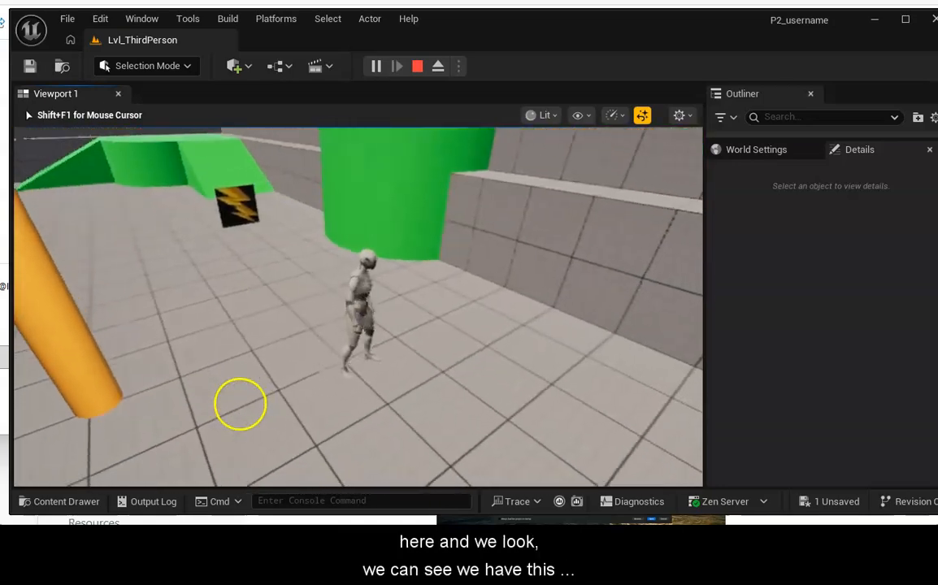
key(w)
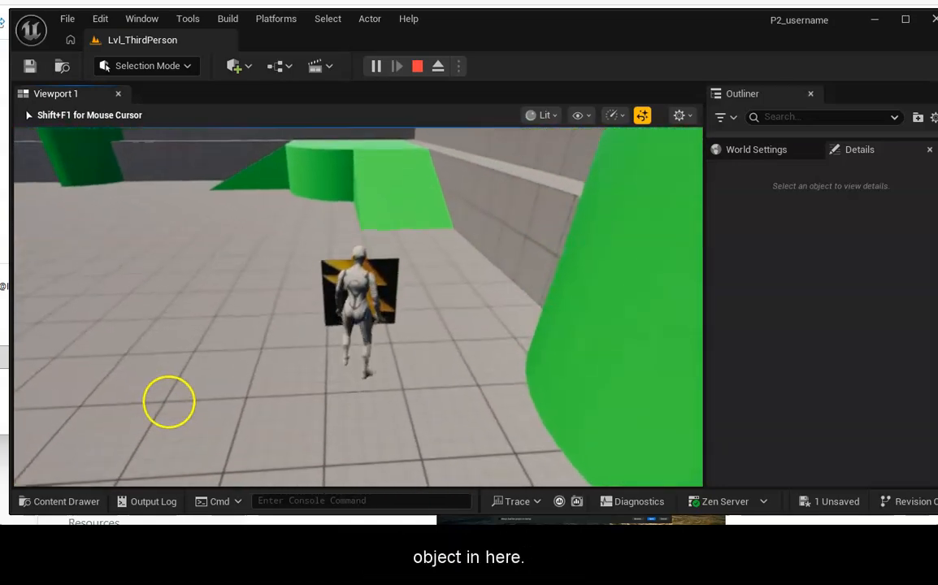
key(s)
key(a)
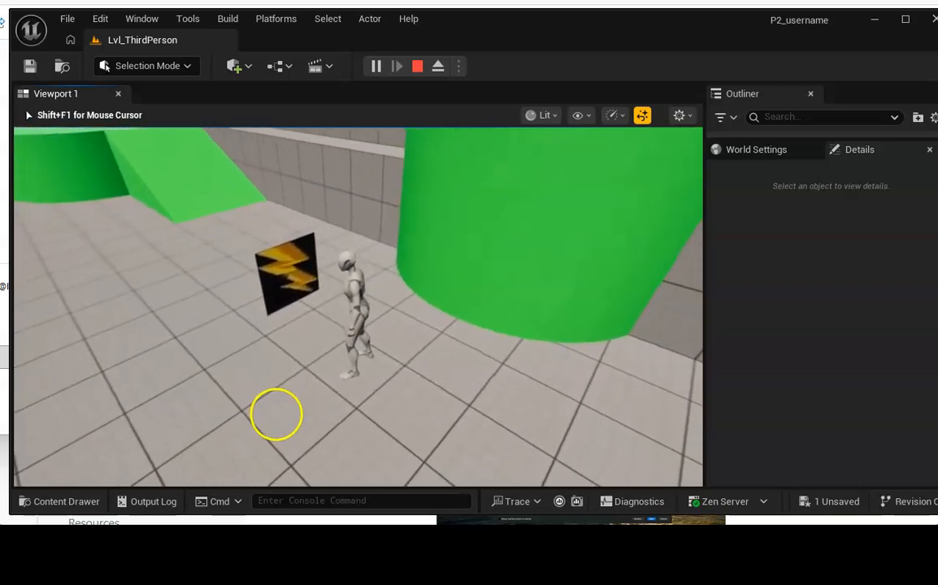
key(Escape)
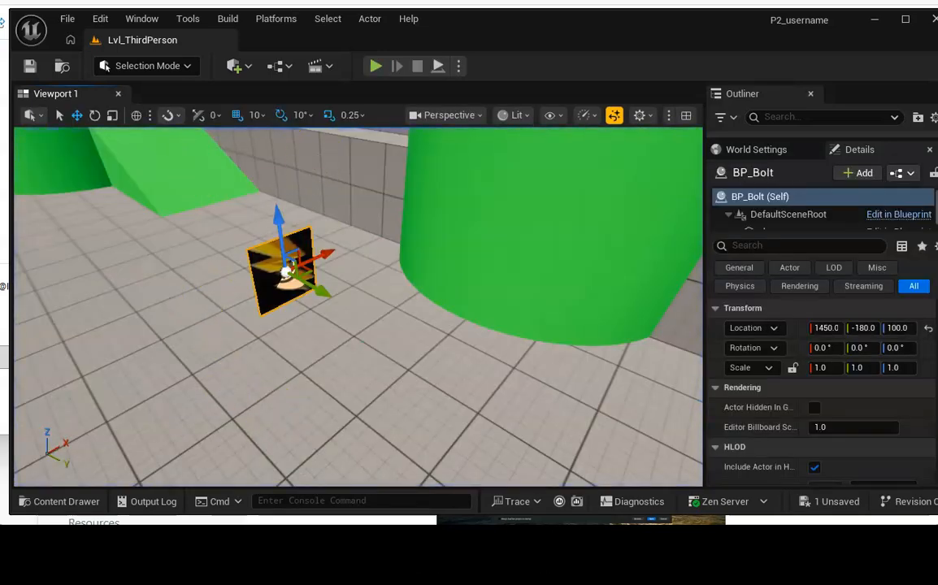